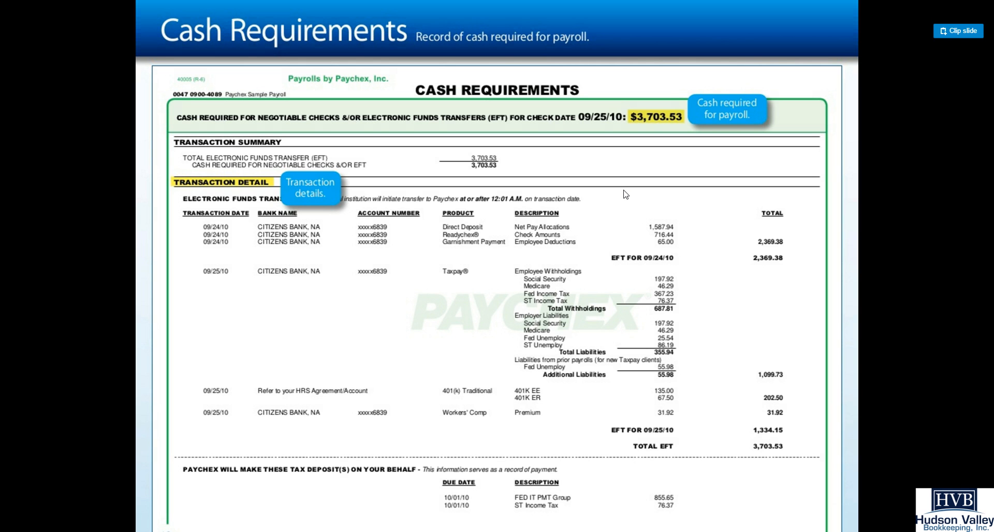
Return from the Paychex presentation to the 4-4-16 Payroll journal entry and view the account choices for the Gross Payroll line
key(Escape)
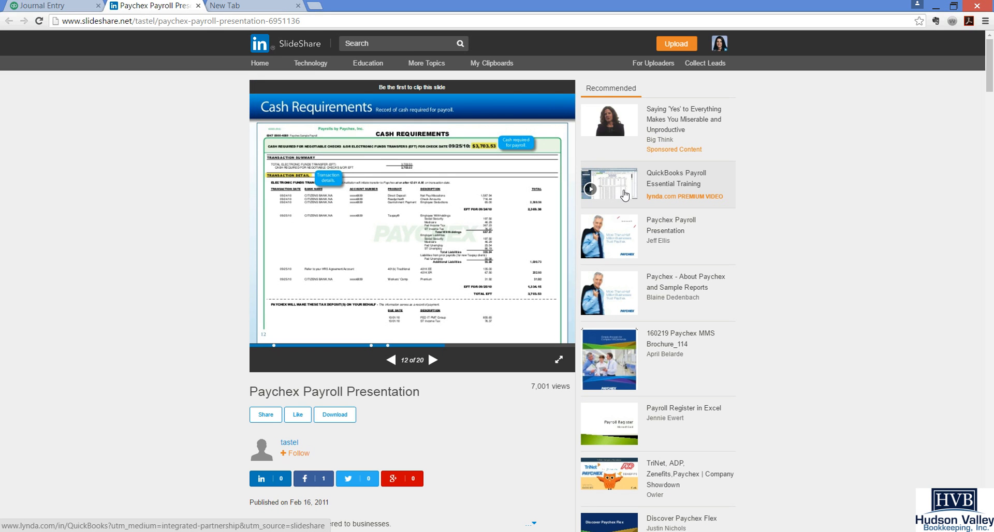
click(42, 7)
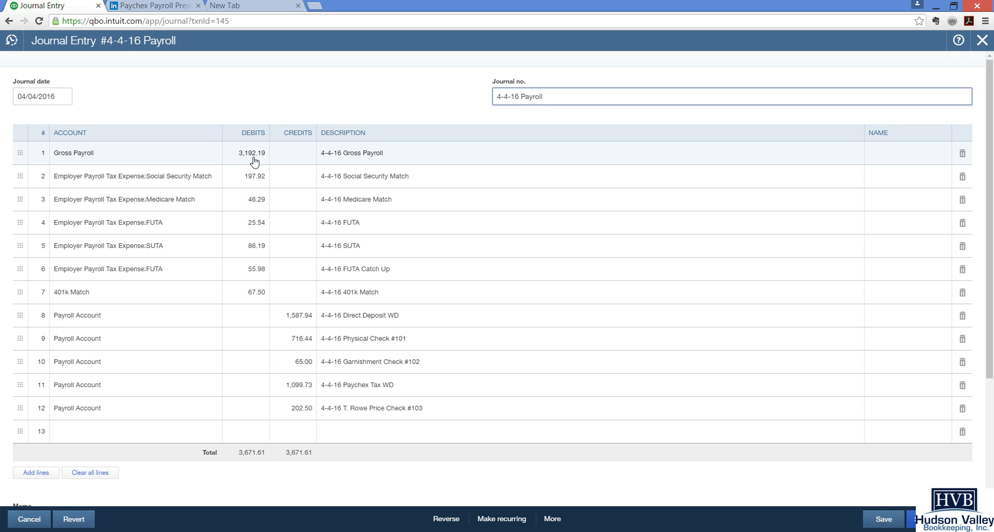
click(164, 153)
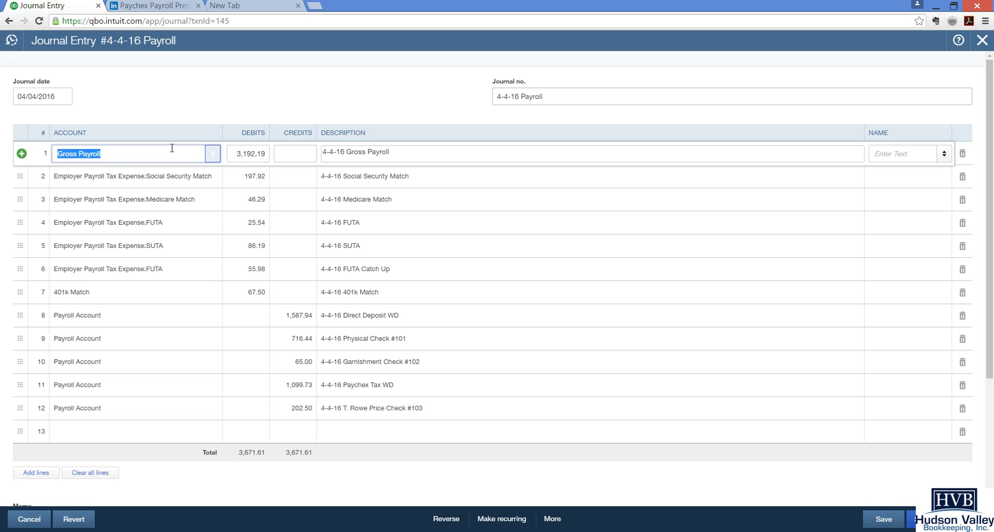
click(213, 154)
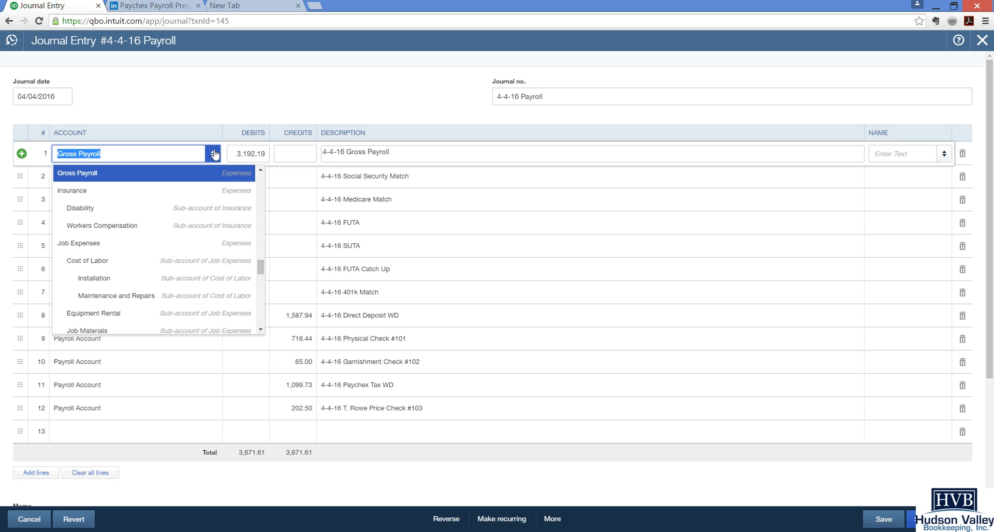
click(214, 153)
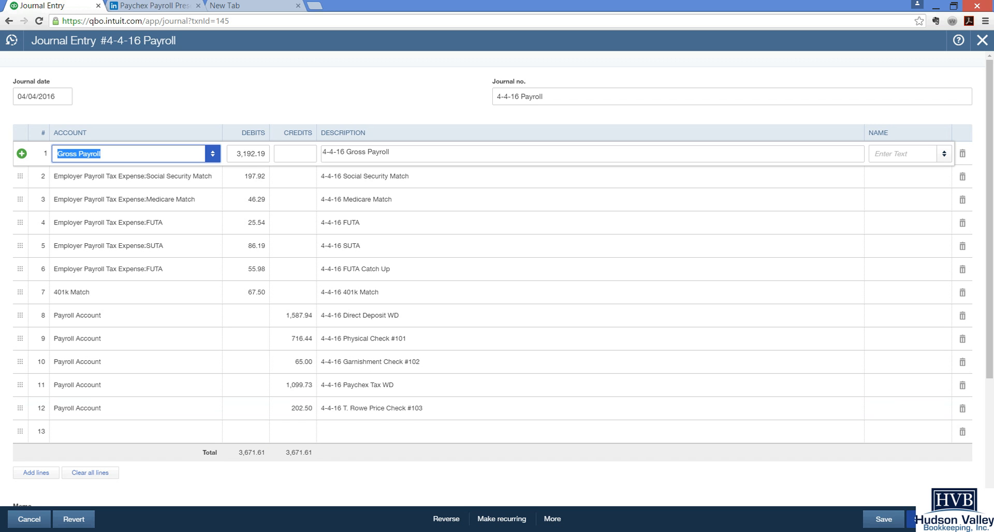
Save the 4-4-16 Payroll journal entry and close the journal entry form
click(941, 519)
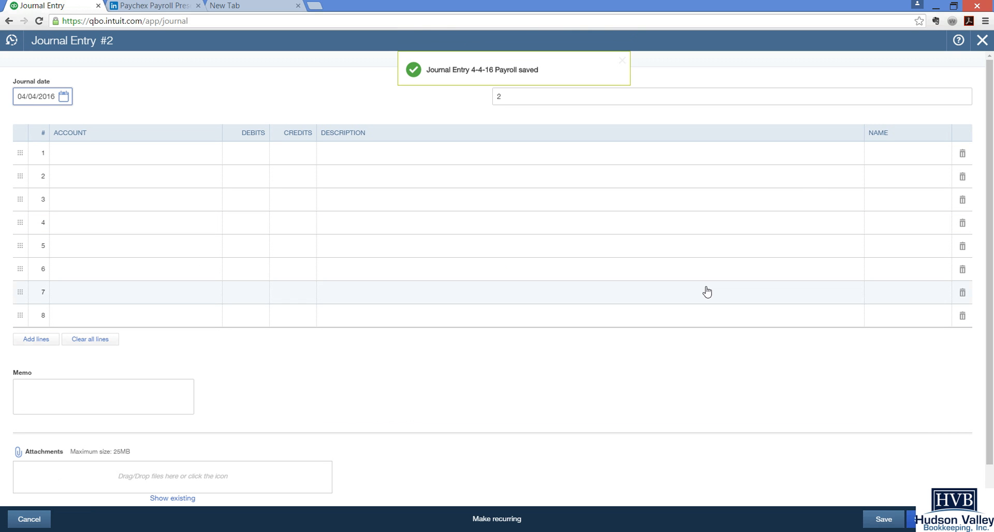
click(983, 40)
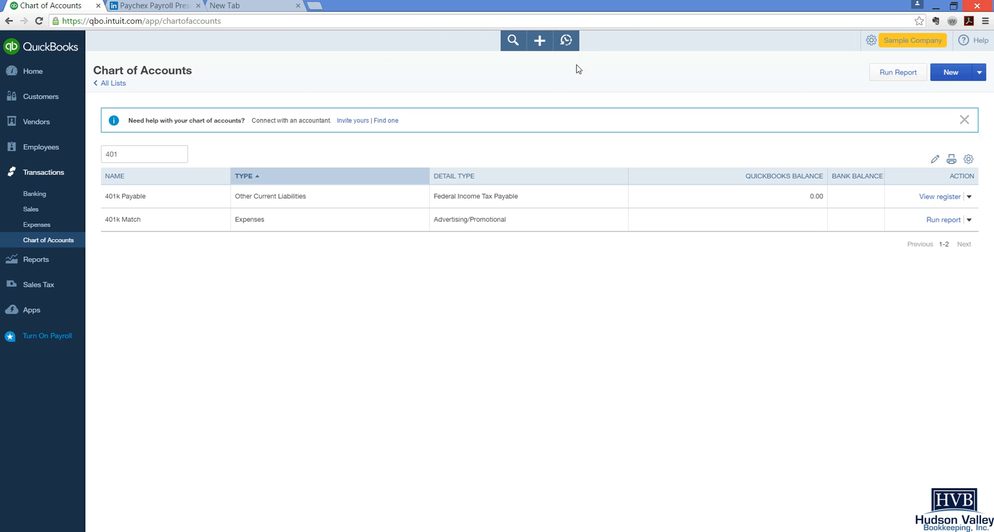
Create a new journal entry and debit Gross Payroll 3,192.19 on line 1
click(542, 43)
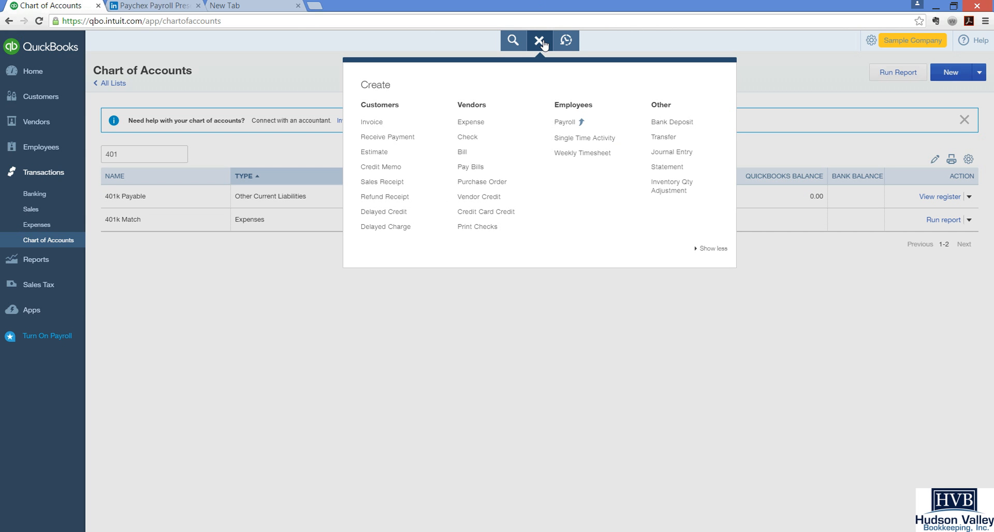
click(676, 153)
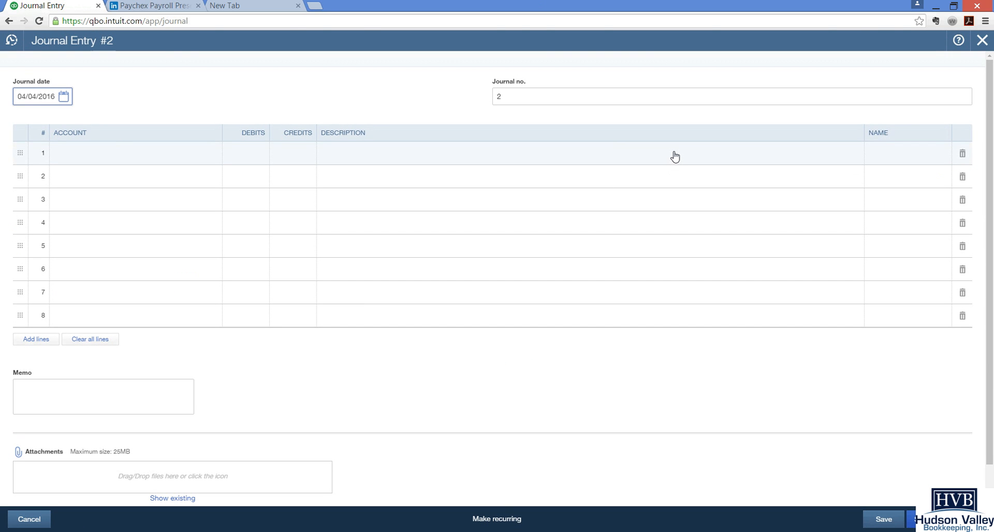
click(185, 153)
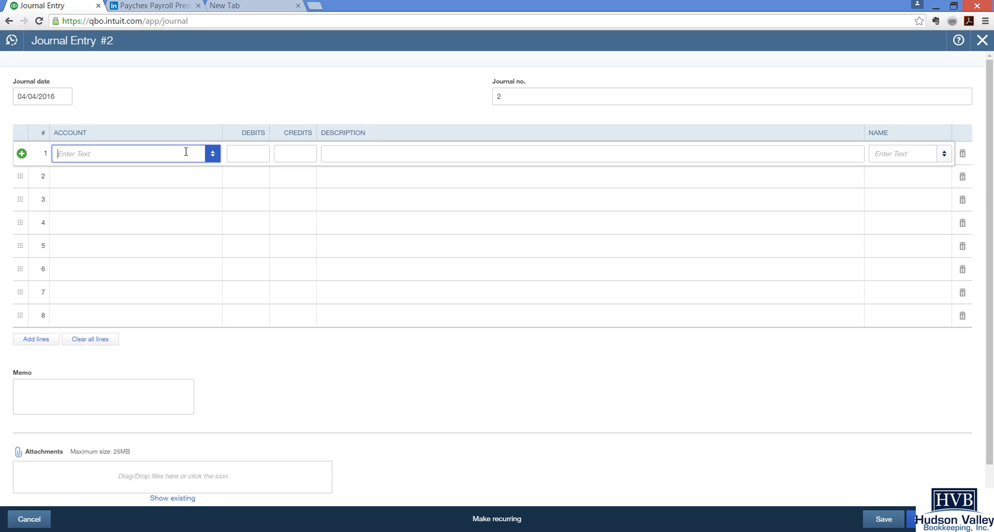
text(gr)
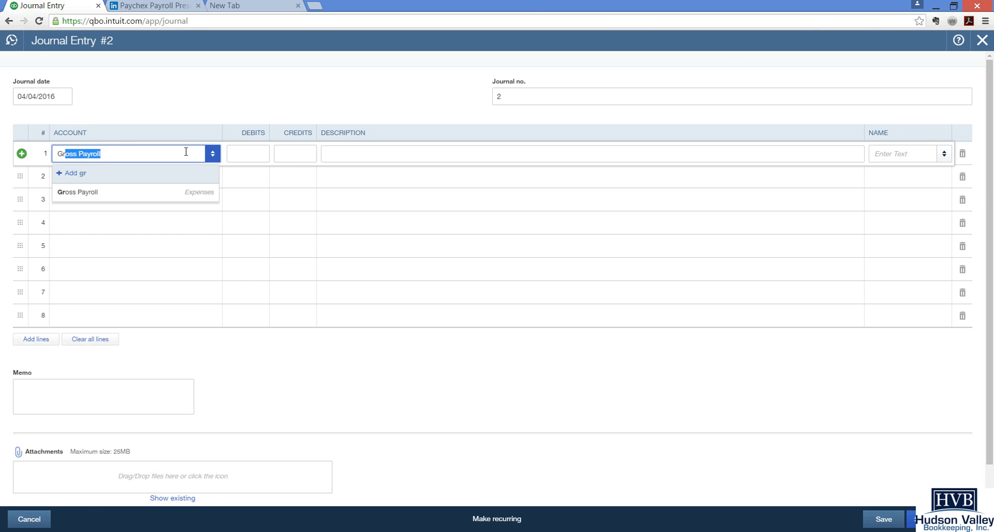
click(93, 193)
click(262, 153)
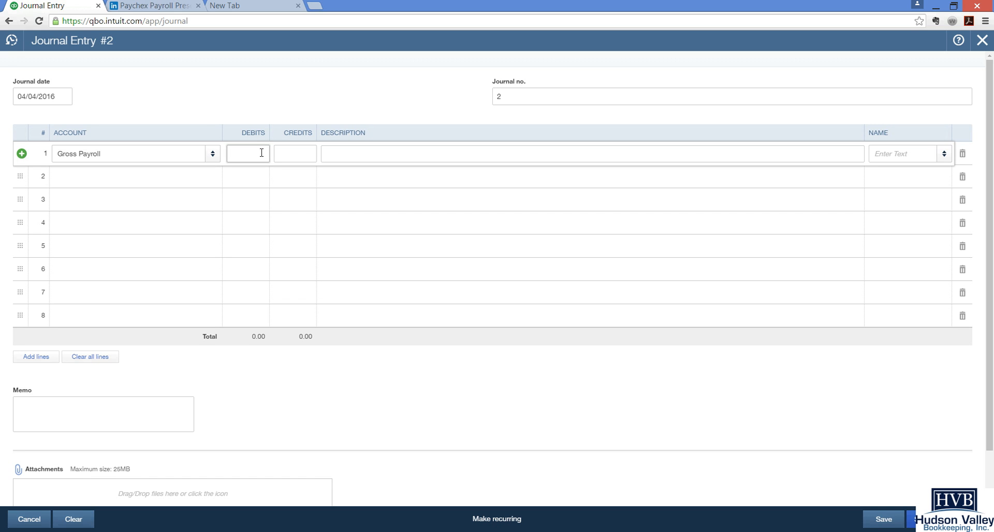
text(3192.15)
key(Tab)
key(Tab)
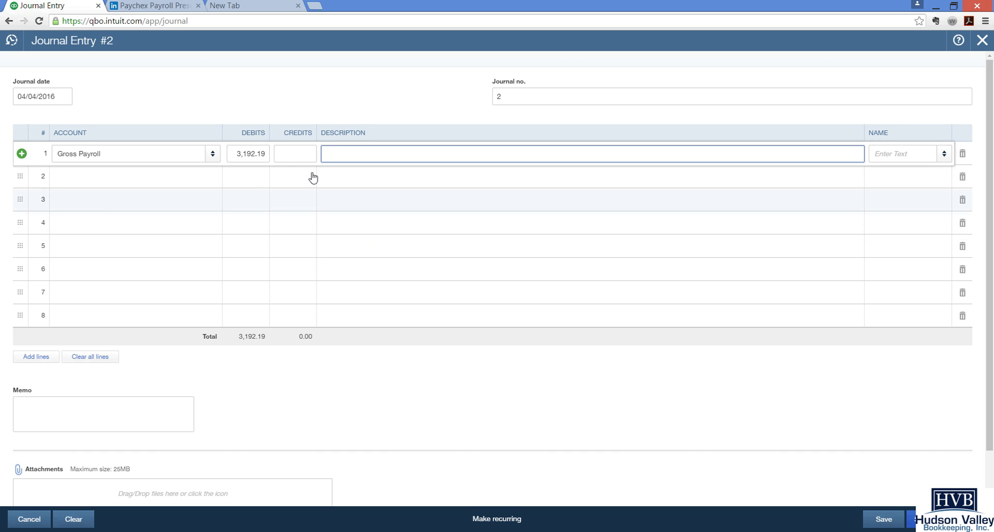
Credit Payroll Account 3,192.19 on line 2 with the description "Chk #101", and discard the journal entry without saving
click(158, 179)
text(Payroll Account)
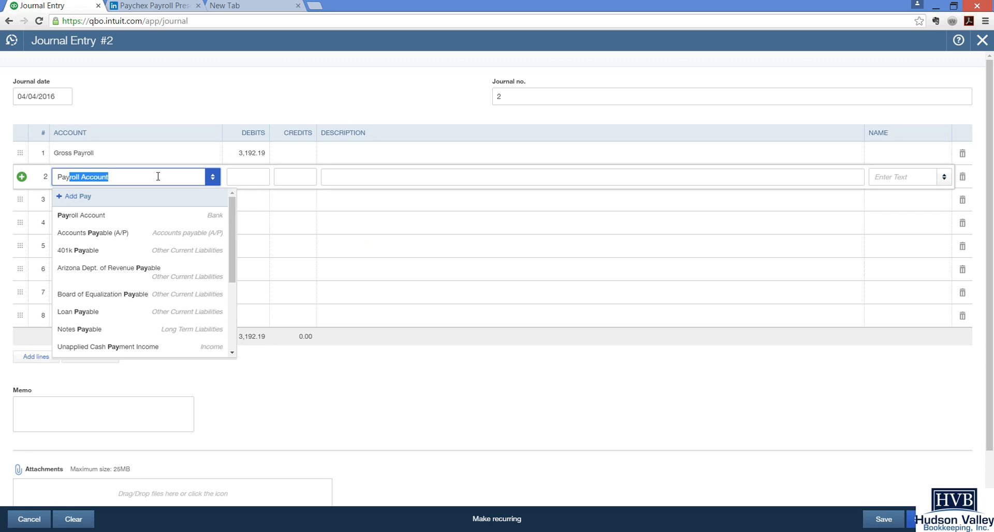
key(Tab)
key(Tab)
key(Tab)
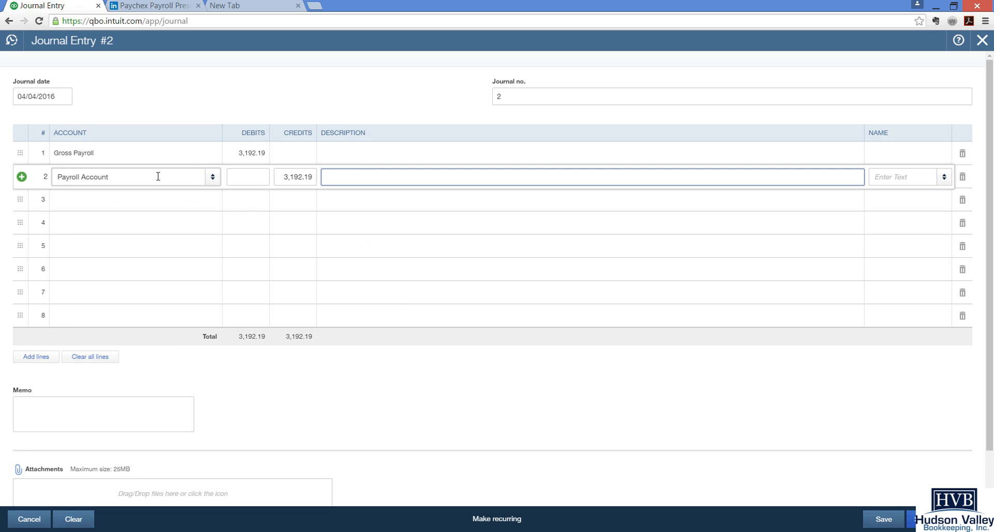
text(Chk#101)
click(335, 176)
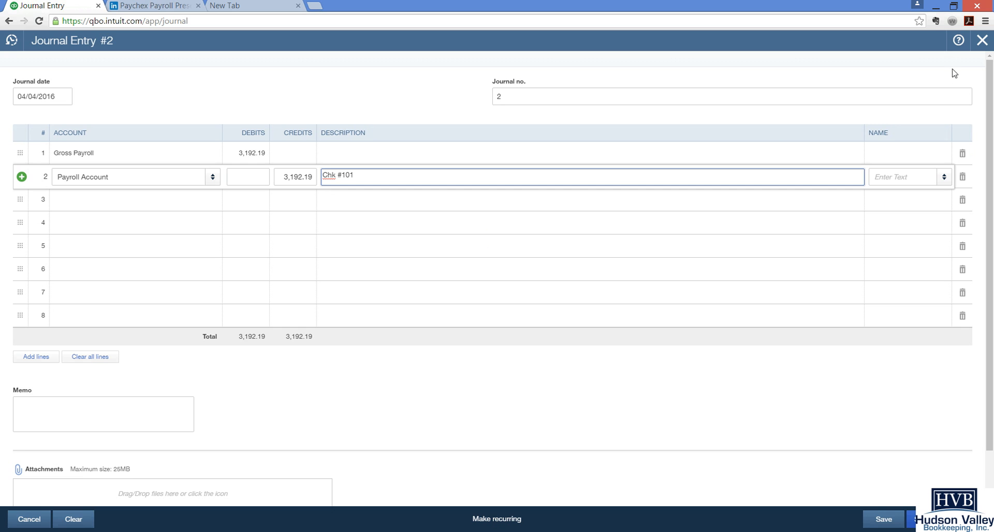
click(980, 41)
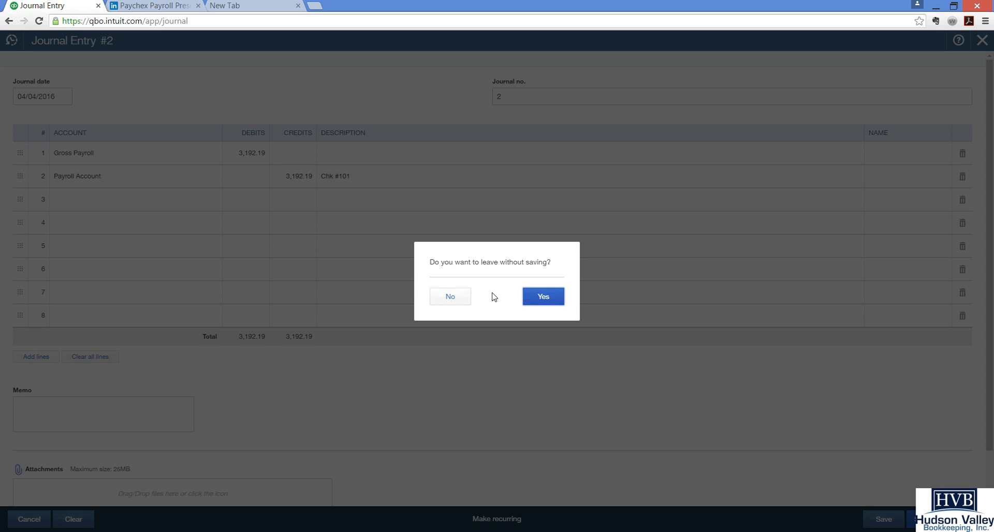
click(542, 296)
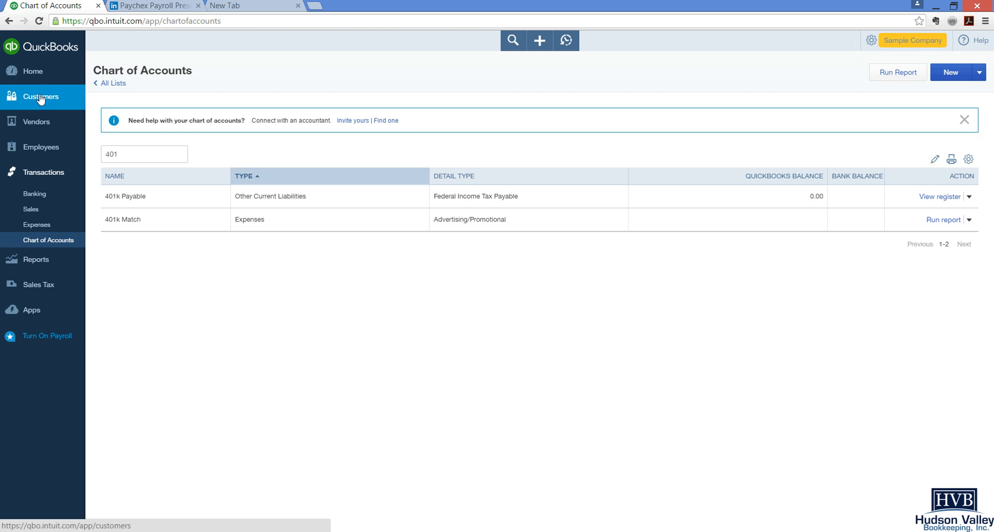
Open the Payroll Account bank register from the home page and dismiss the register updates tip
click(39, 75)
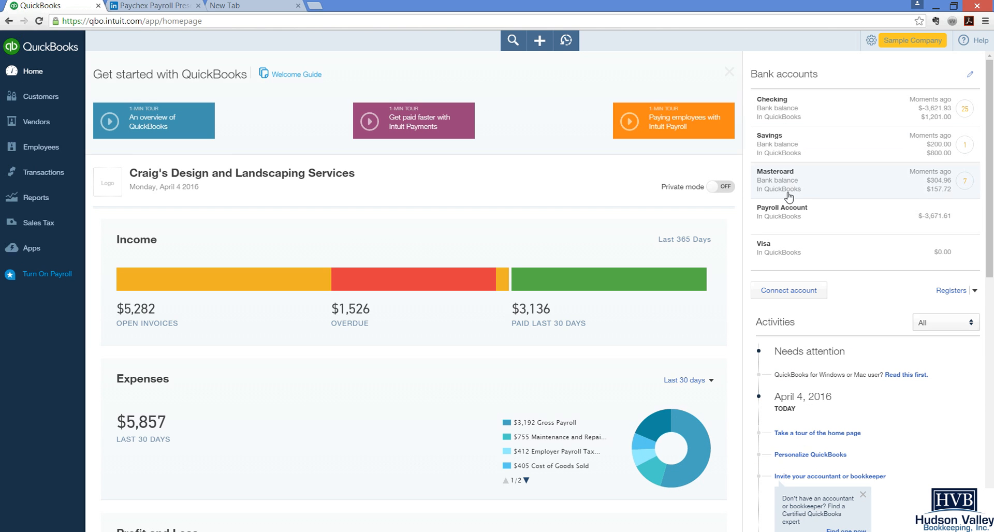
click(787, 220)
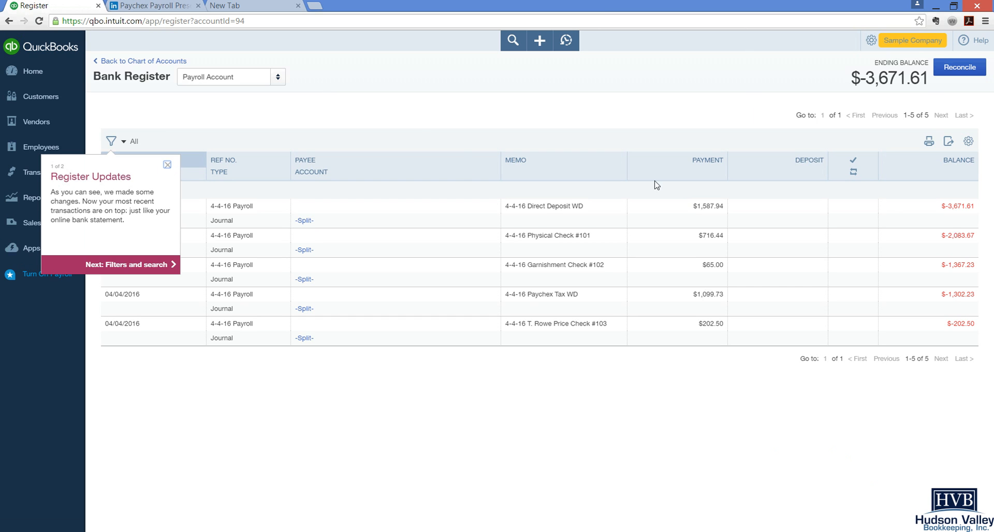
click(167, 165)
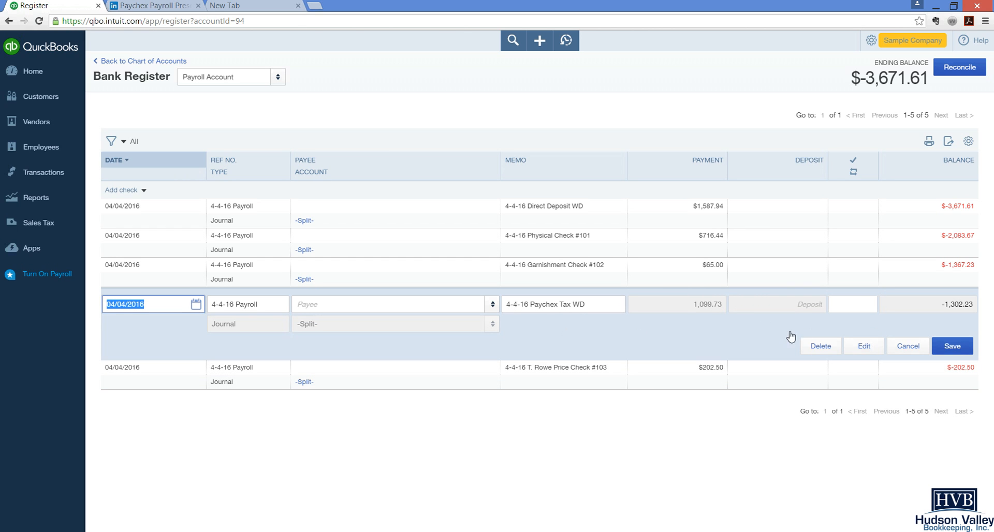
Open the journal entry behind the 4-4-16 Paychex Tax WD register line, review it, and save and close it
mouse_move(495, 325)
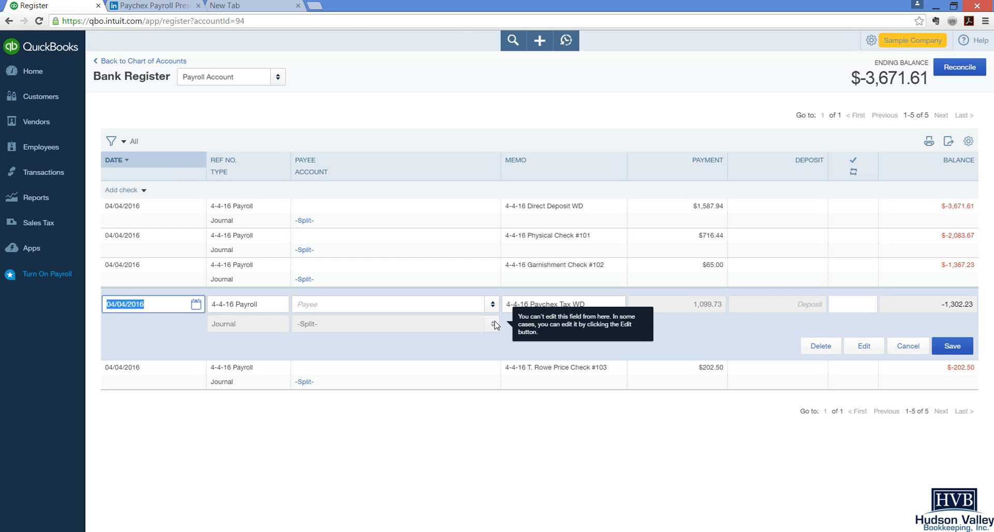
click(863, 346)
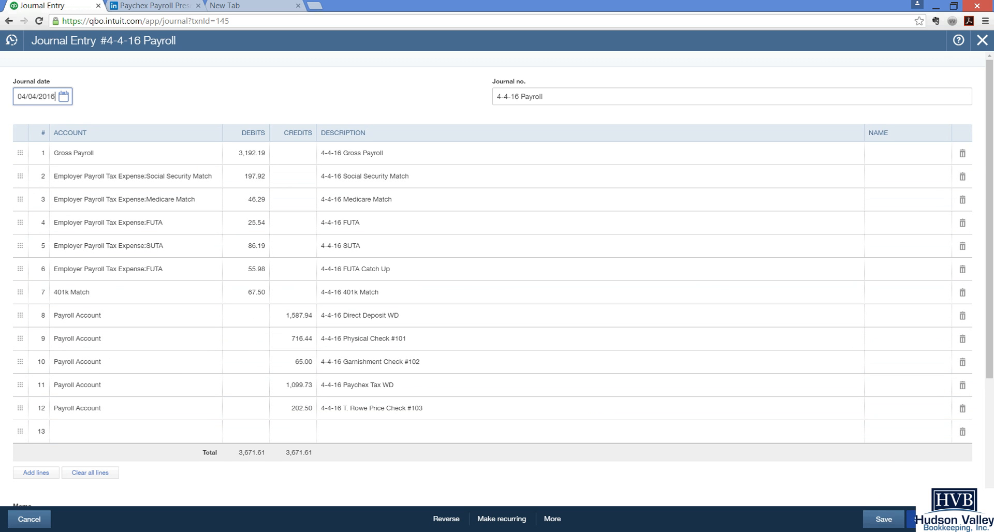
click(940, 519)
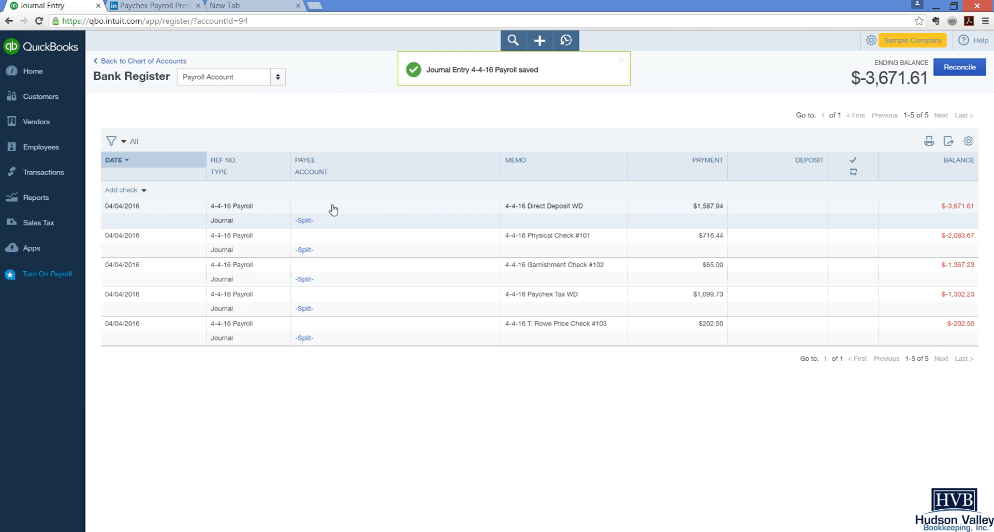
Run the Profit and Loss report for the single date 04/04/2016
click(29, 204)
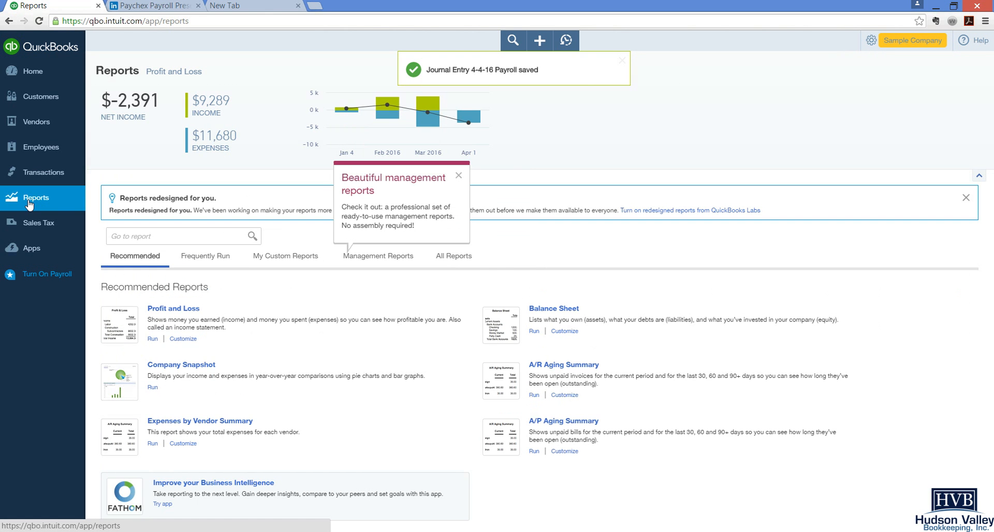
click(189, 309)
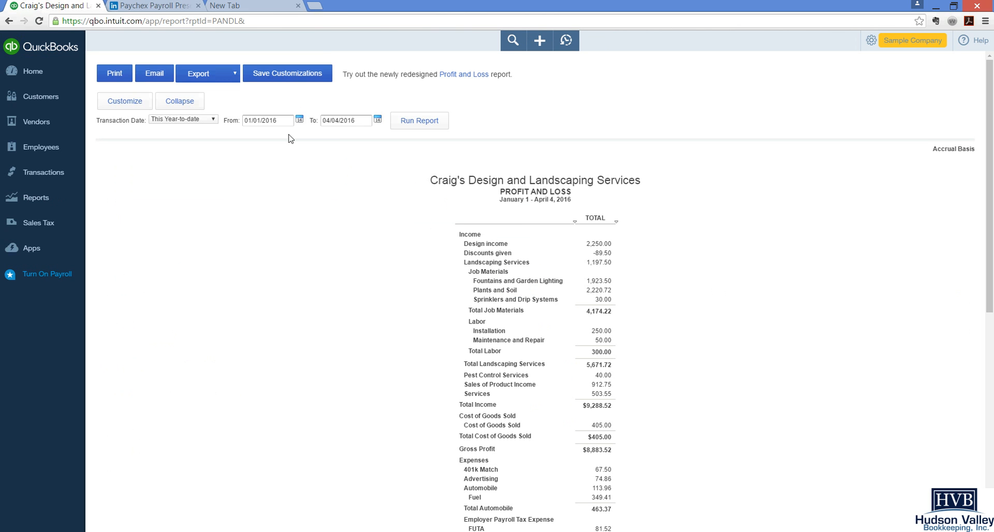
text(4/4/16)
key(Tab)
click(405, 119)
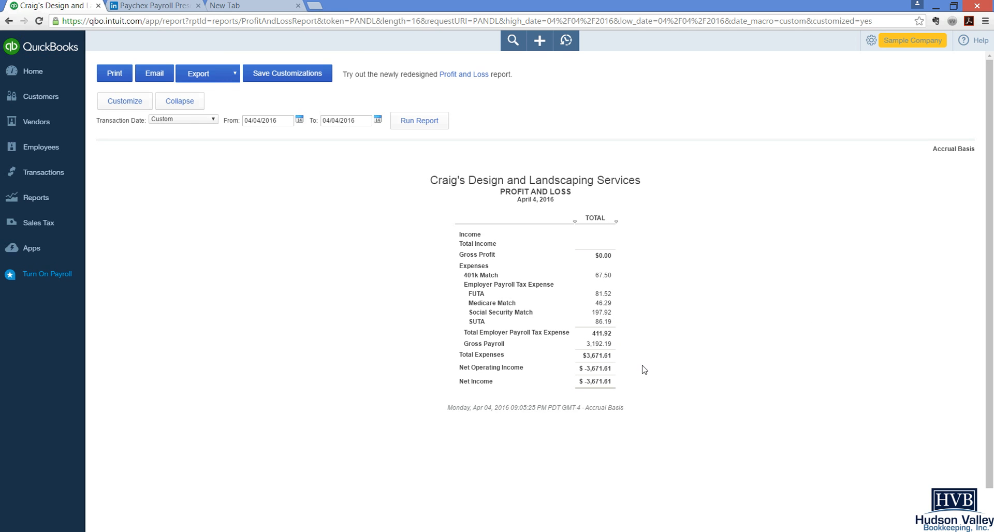
Drill down from the report's Gross Payroll amount to its journal entry, review all lines, and save and close it
click(599, 344)
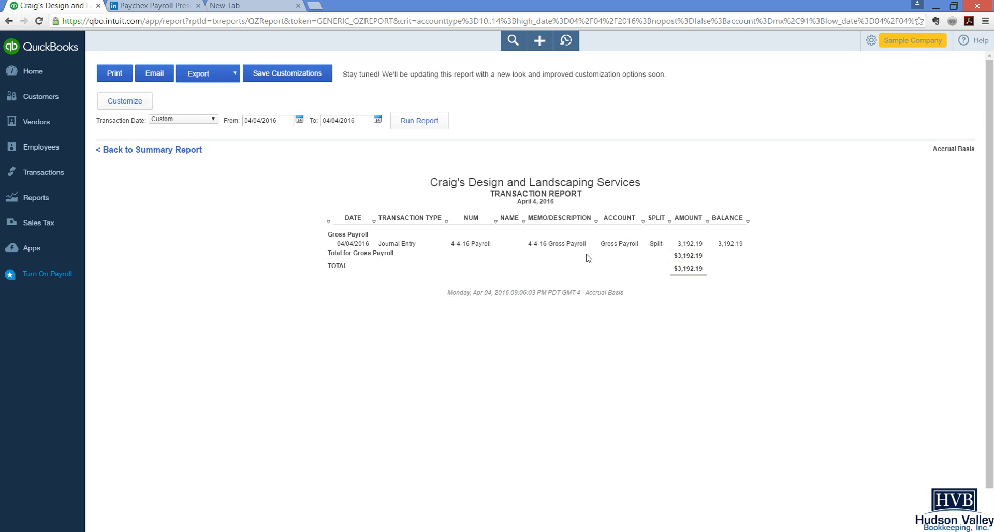
click(691, 244)
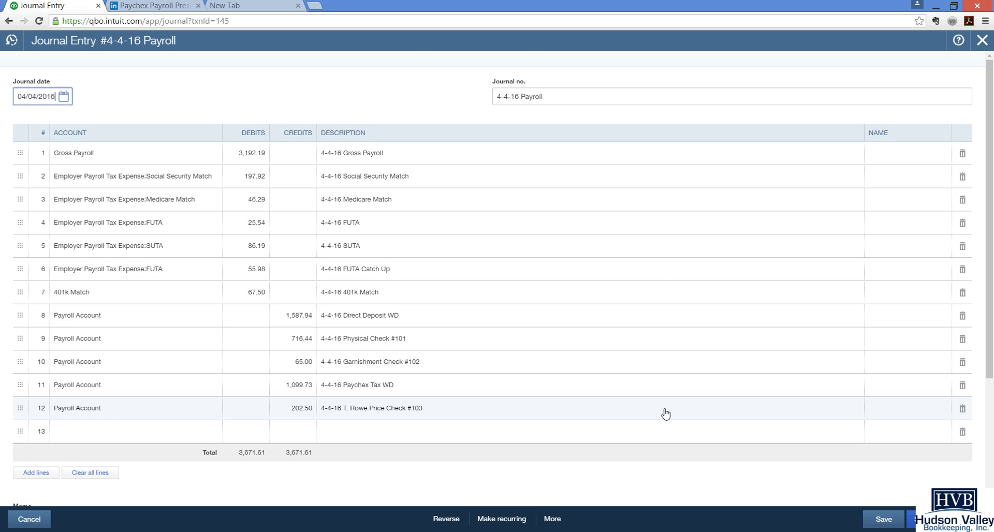
scroll(632, 335, down, 2)
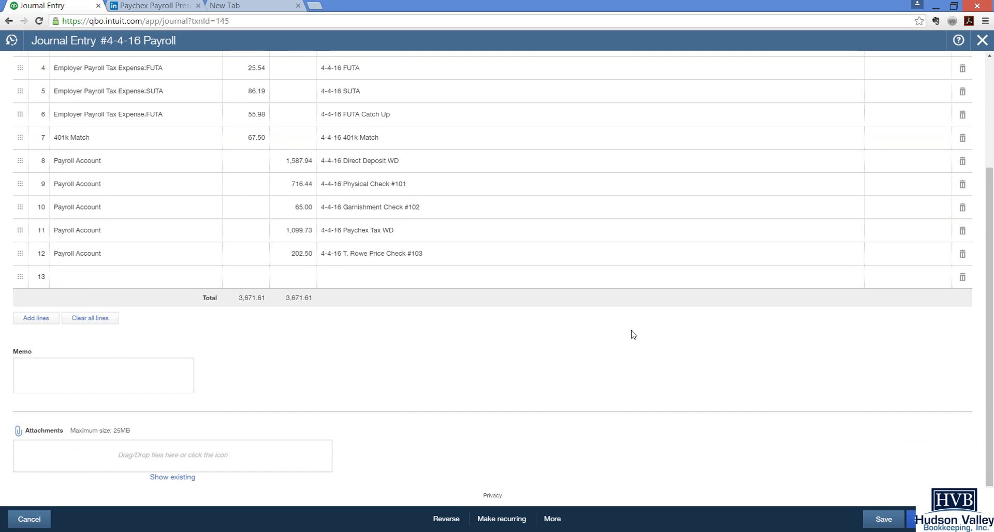
scroll(633, 335, up, 2)
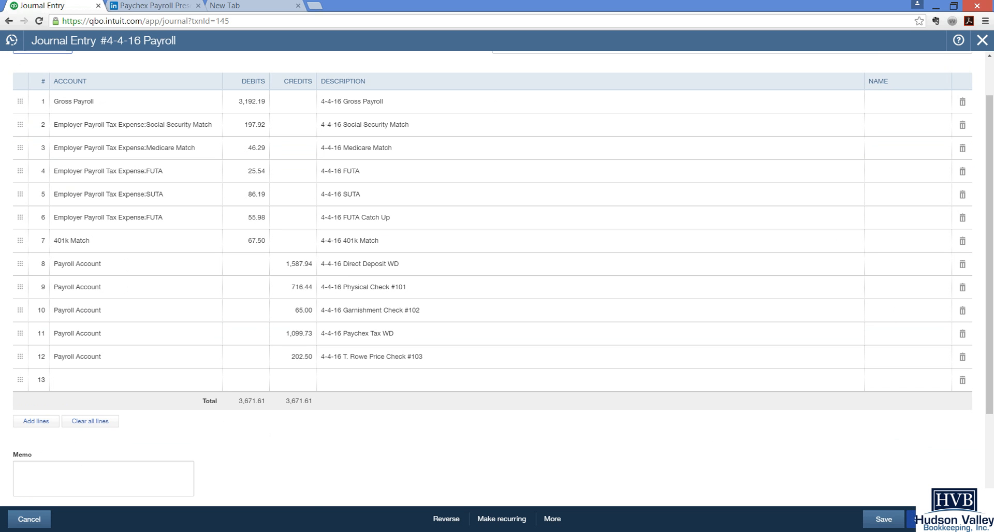
click(940, 519)
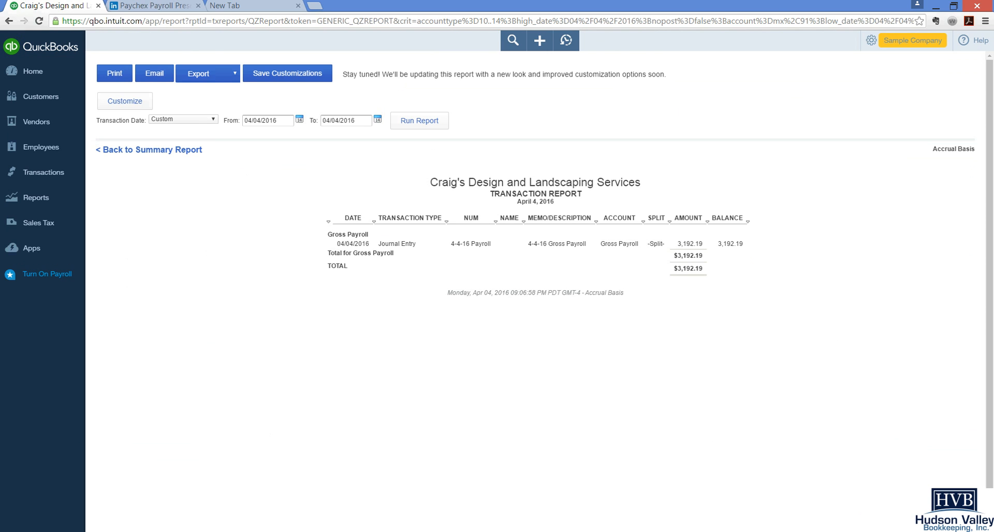
click(841, 531)
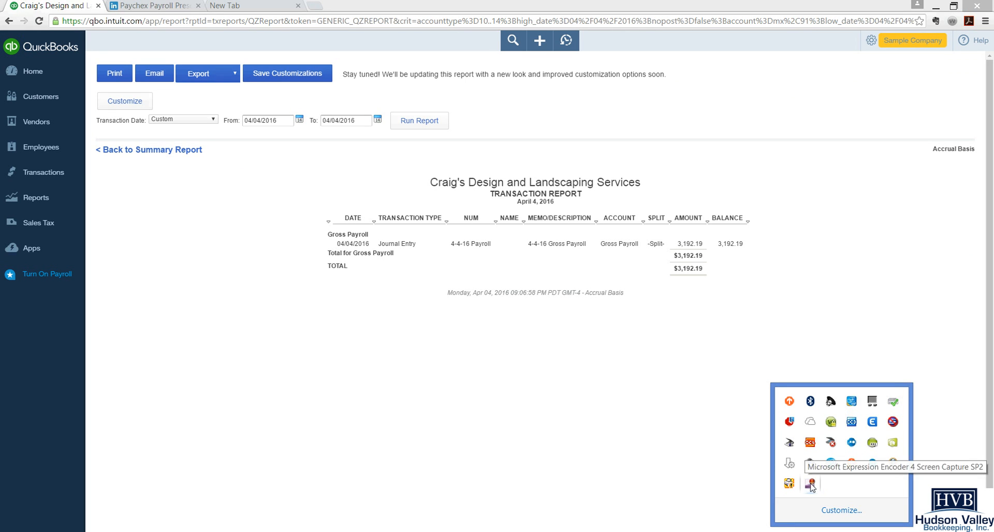